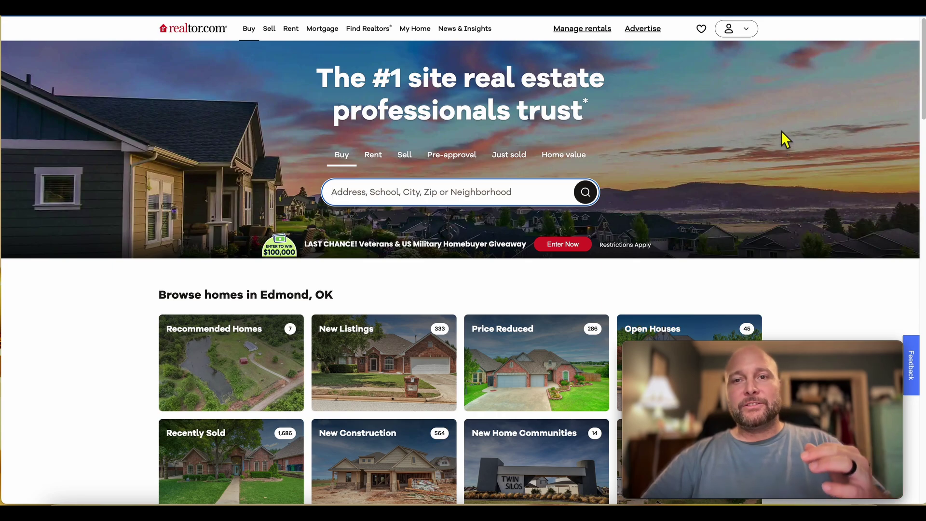
Sign out of the current account and log back in through the real estate agent login.
left_click(737, 29)
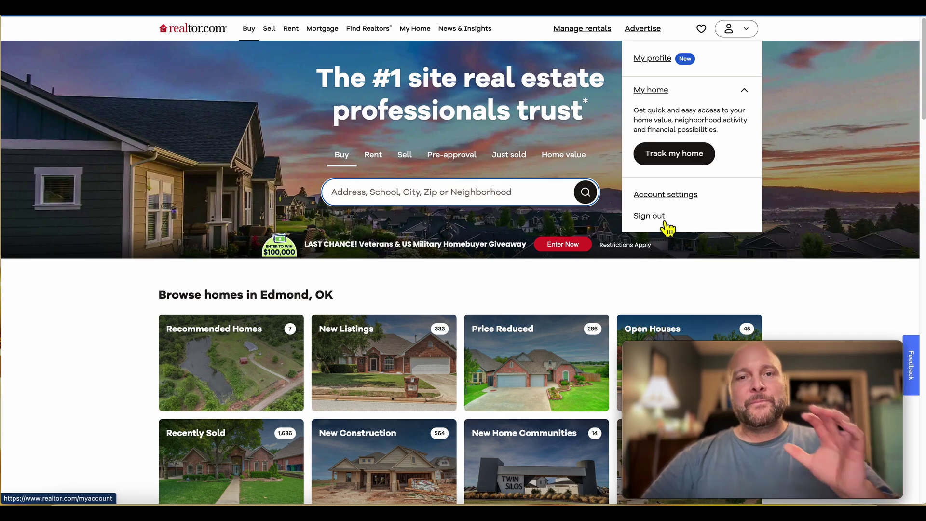
left_click(649, 217)
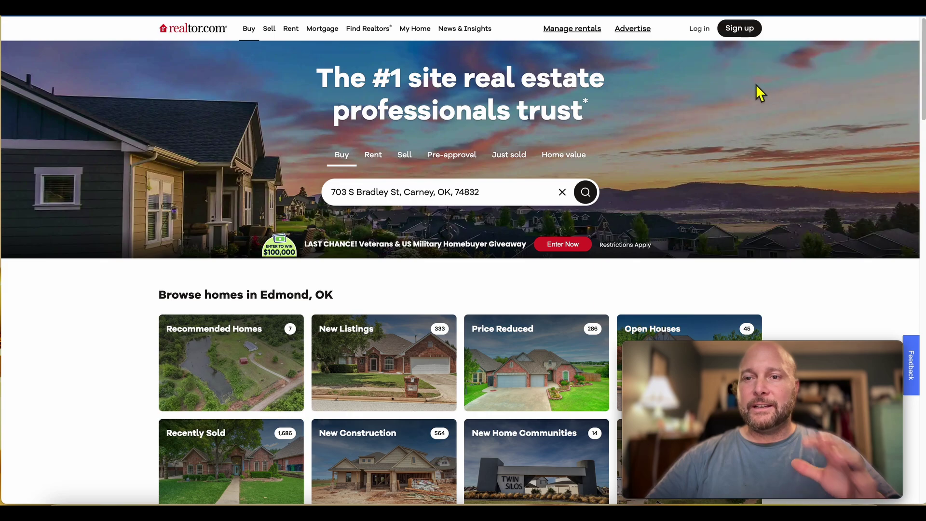
left_click(705, 33)
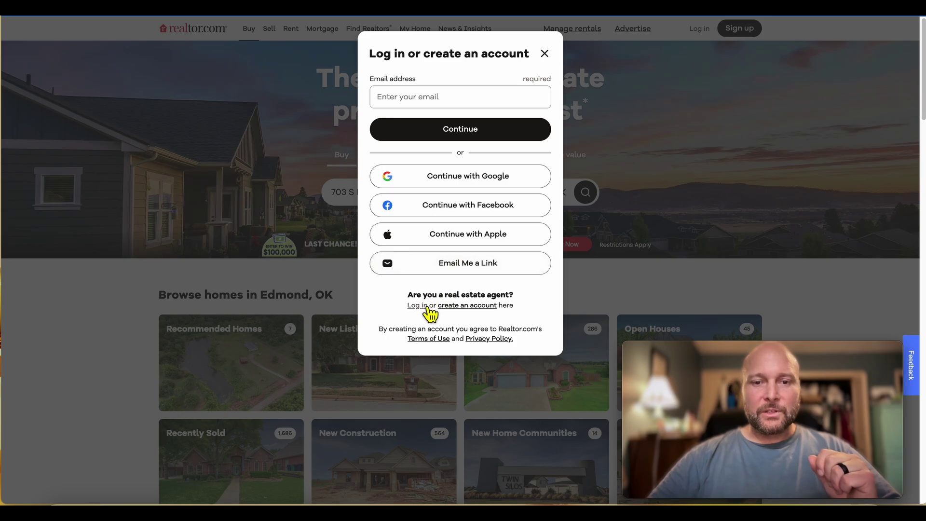
left_click_drag(408, 295, 520, 307)
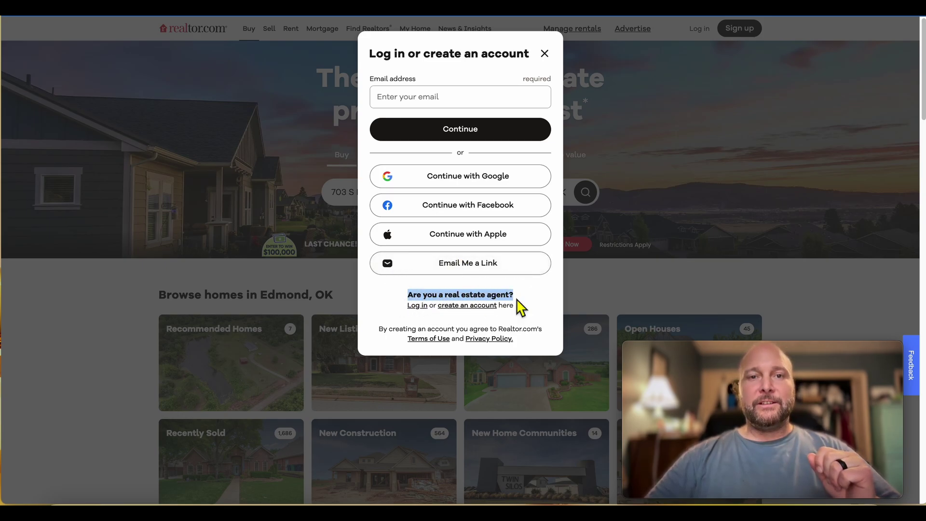
left_click(425, 308)
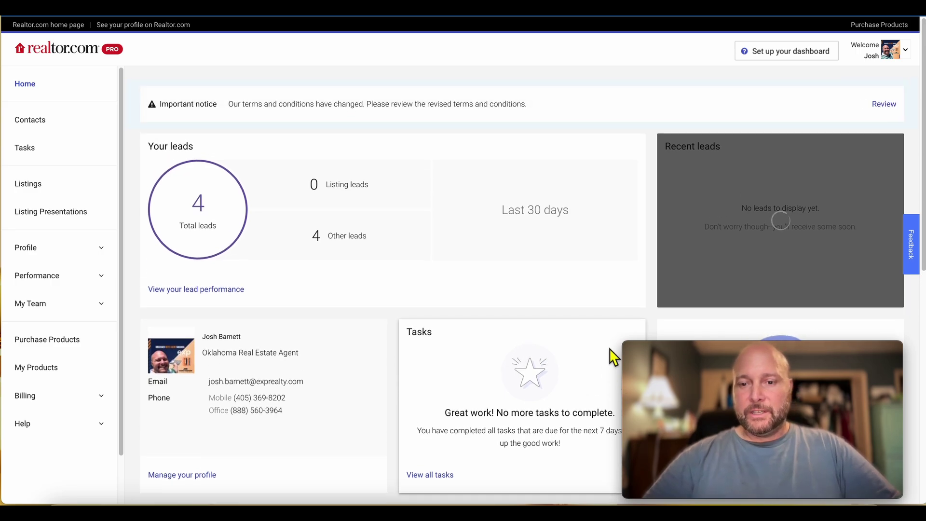
left_click_drag(626, 343, 725, 380)
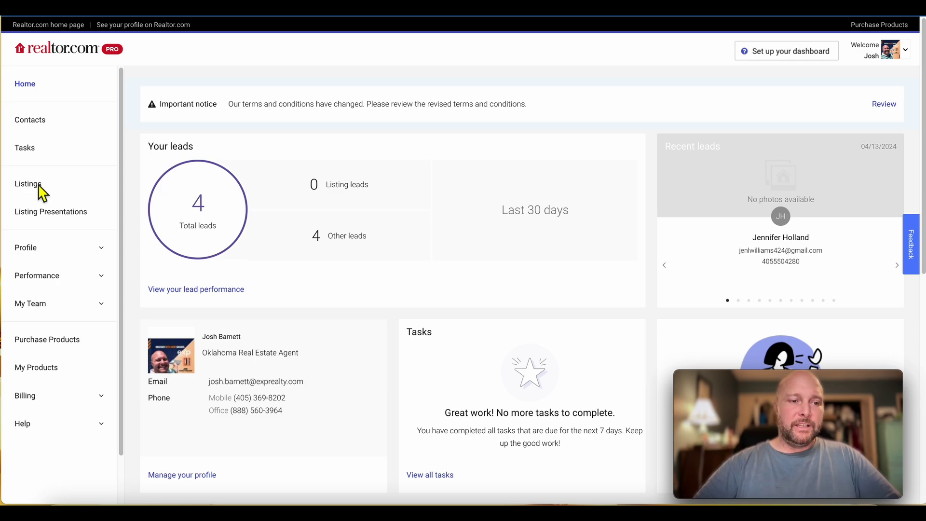
Open the second property in the agent's listings, the one with 97% completeness, and start sharing its report.
left_click(40, 186)
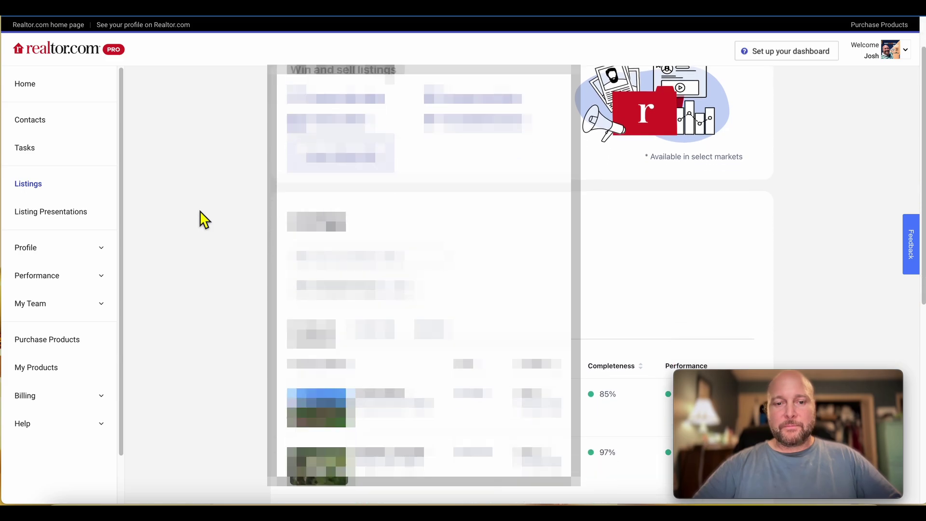
scroll(203, 219, "down", 8)
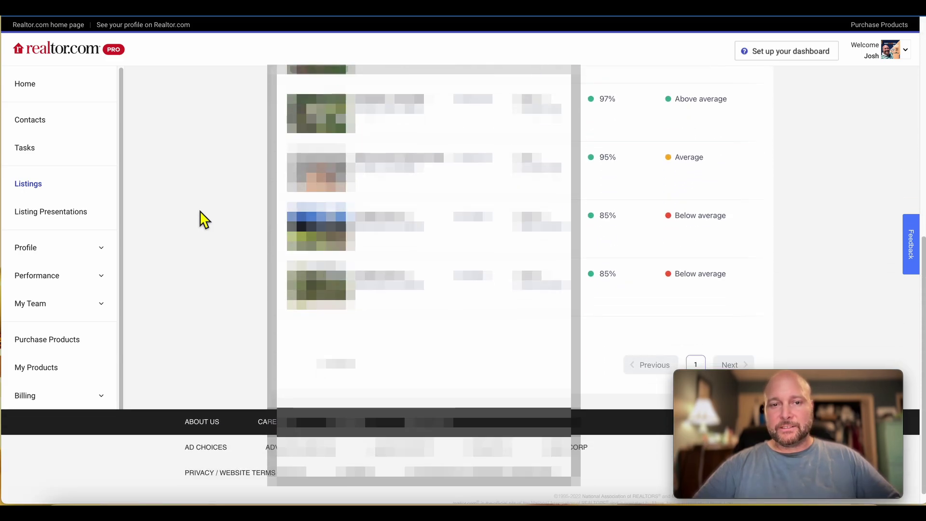
scroll(244, 217, "up", 2)
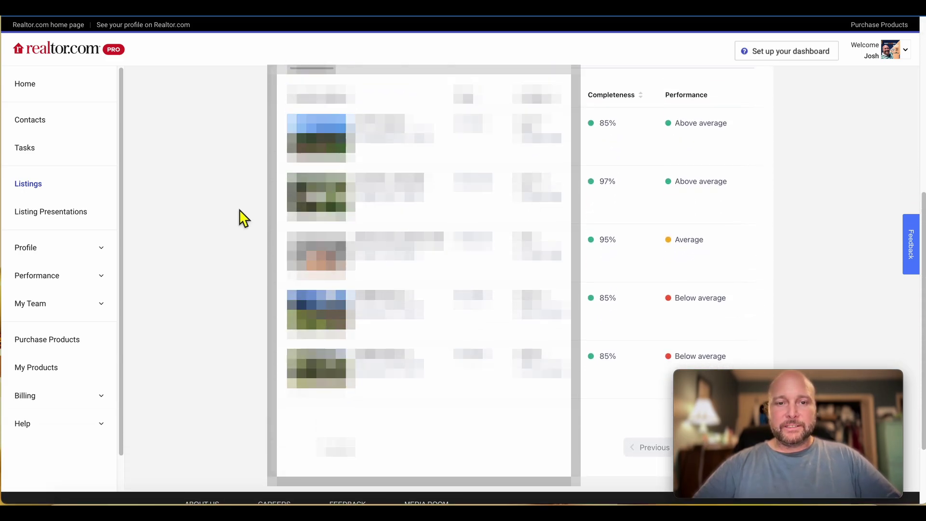
left_click(393, 208)
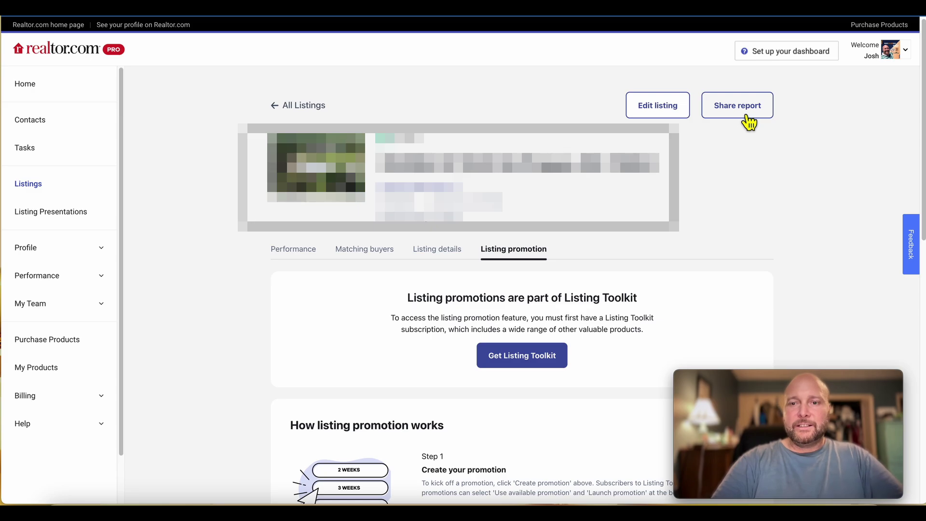
left_click(737, 108)
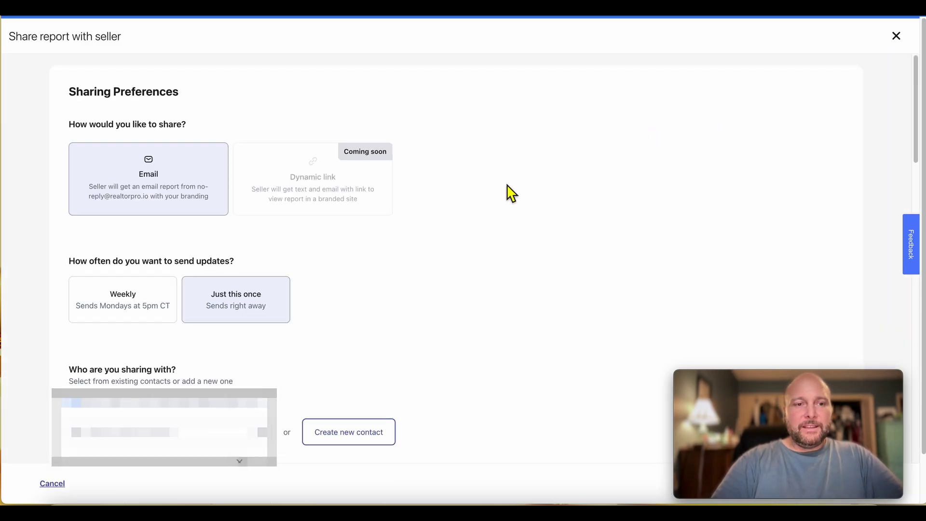
Set the seller report updates to Weekly, review the report contents and branding, and share the report.
left_click(130, 310)
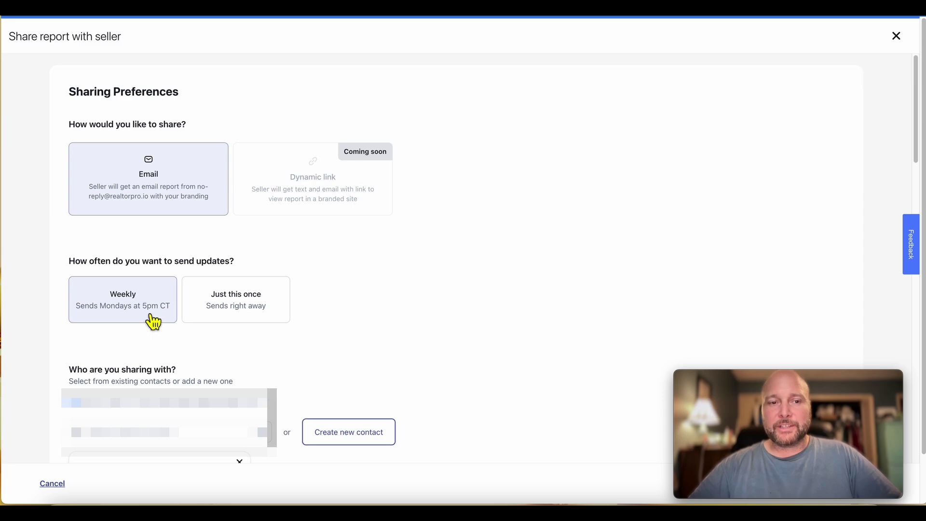
scroll(391, 317, "down", 2)
scroll(393, 317, "down", 1)
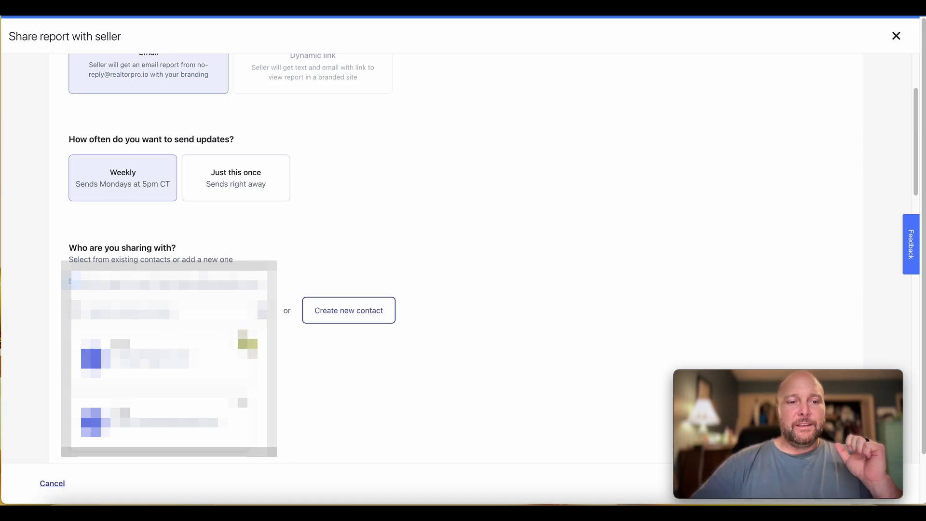
scroll(331, 374, "down", 5)
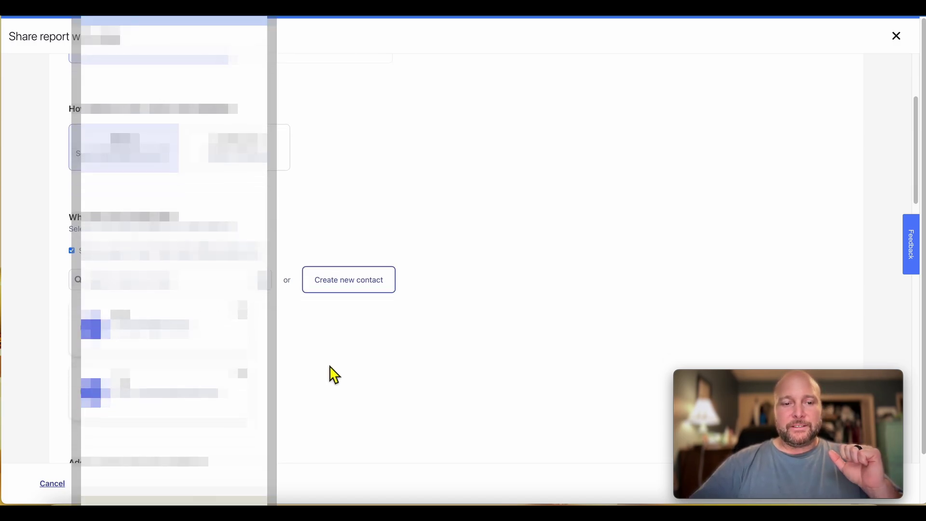
scroll(330, 372, "down", 10)
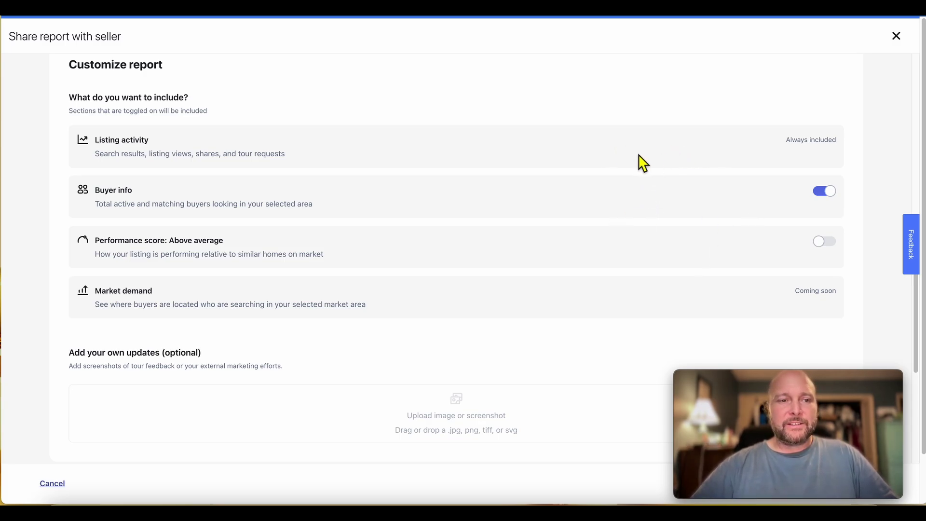
scroll(637, 164, "down", 5)
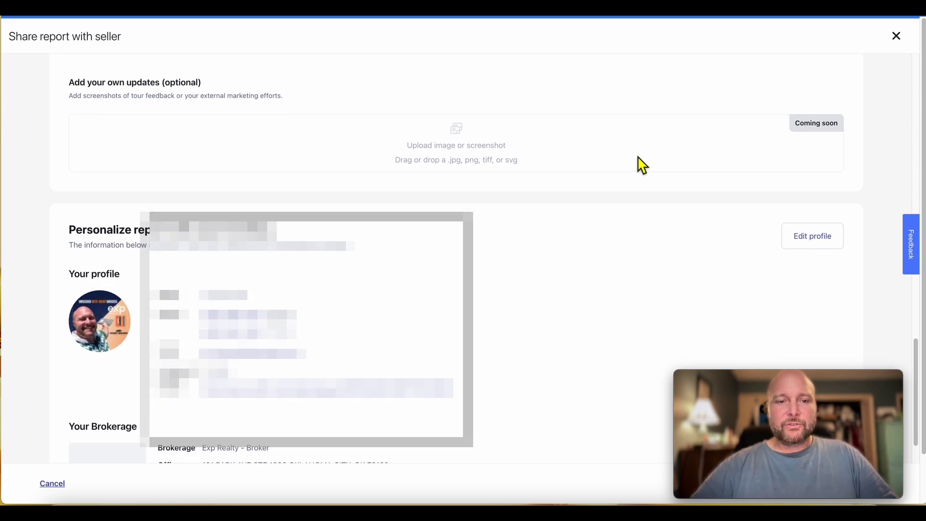
scroll(632, 174, "down", 2)
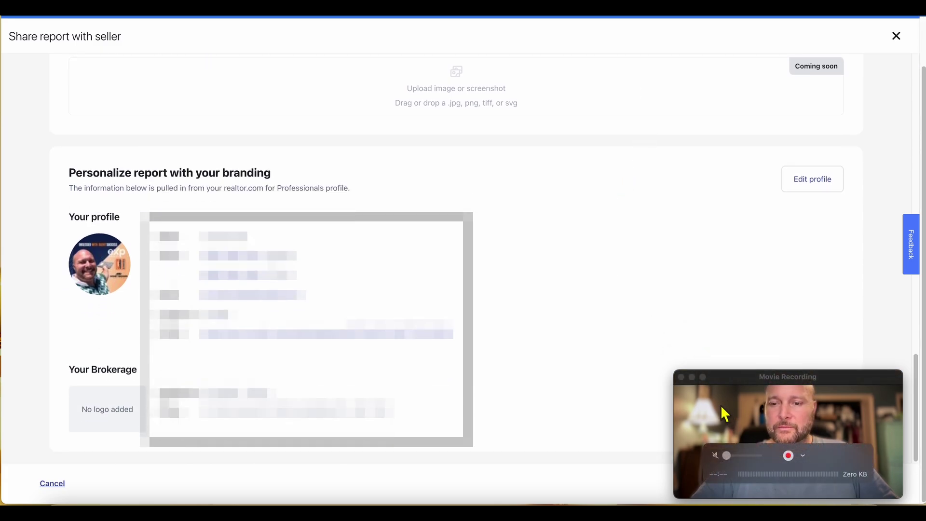
left_click_drag(731, 380, 736, 296)
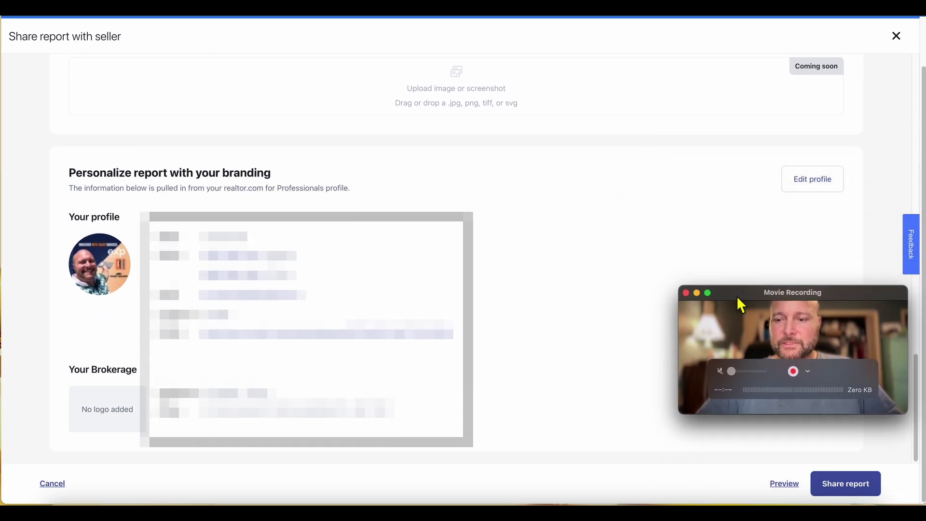
left_click(844, 488)
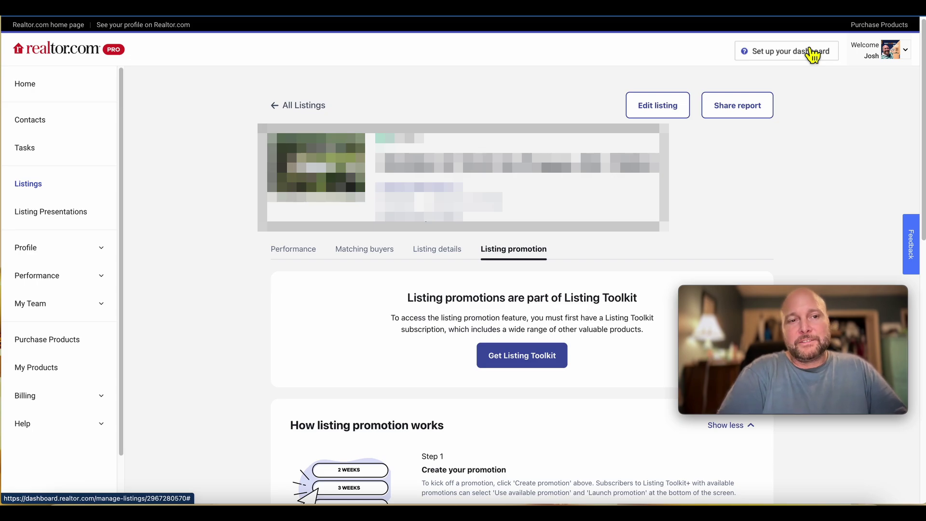
Return to all listings, open the first property, and start sharing its report with the seller.
left_click(302, 106)
scroll(394, 237, "down", 6)
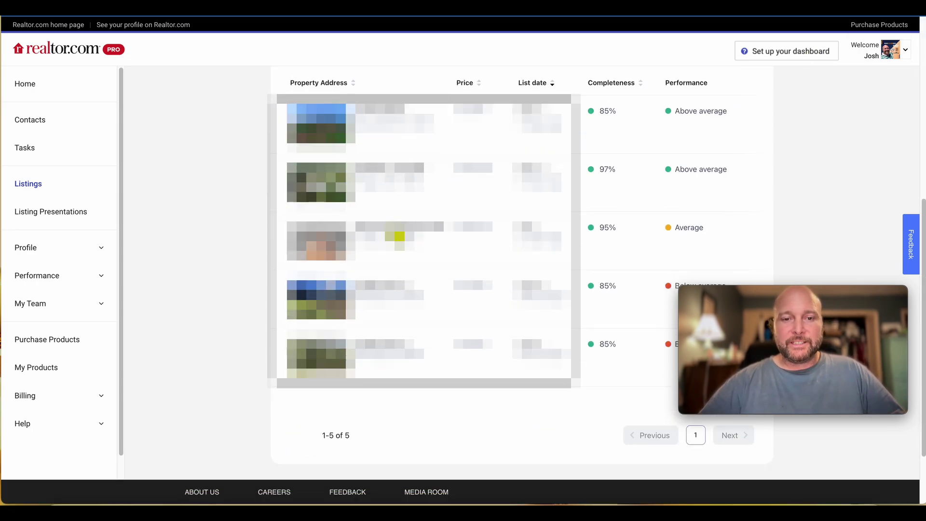
left_click(390, 118)
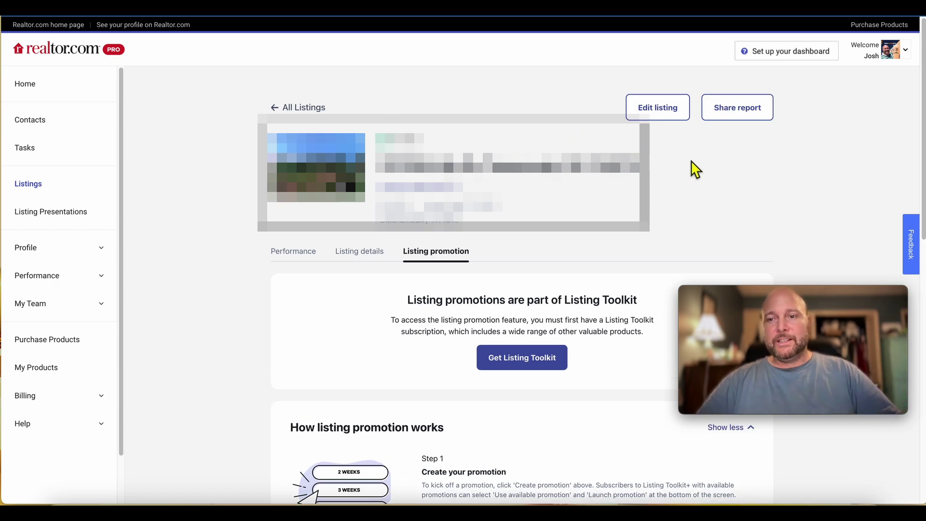
left_click(753, 115)
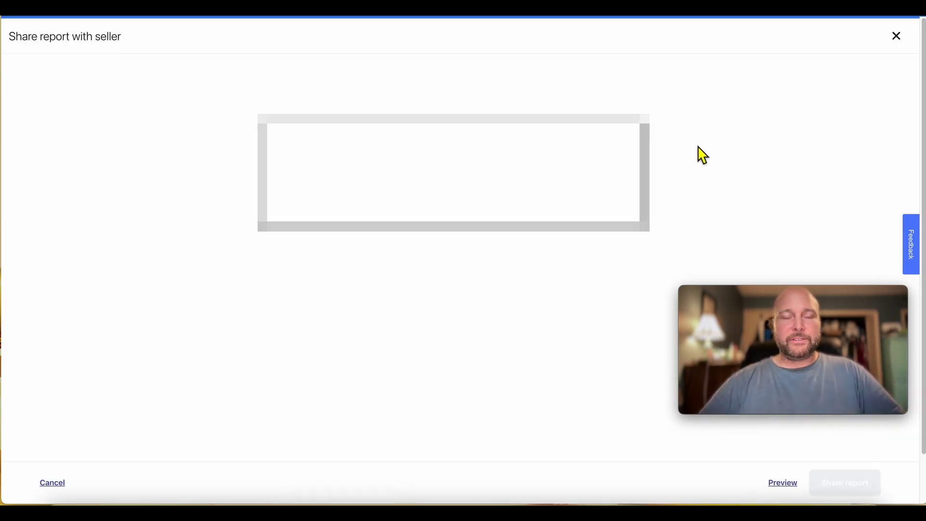
Choose Weekly updates for the first property's report, check the remaining sharing options, and share it.
left_click(138, 307)
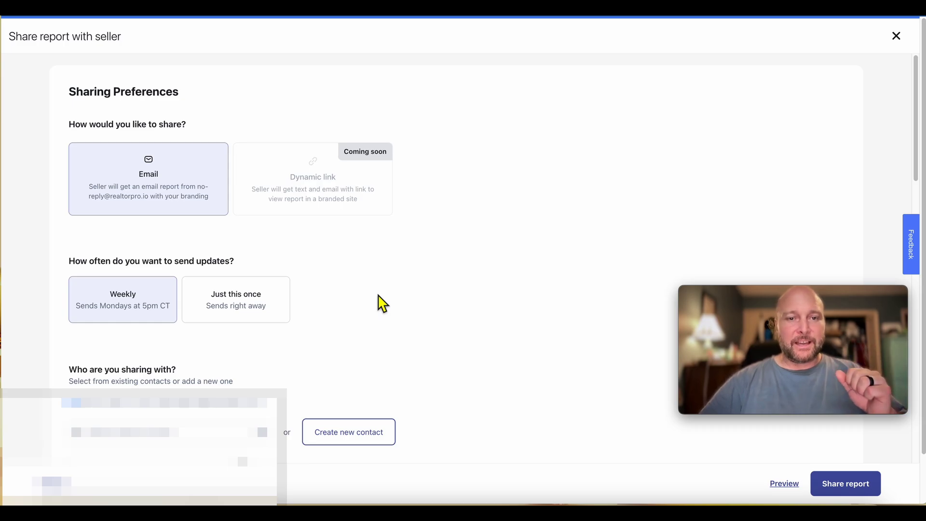
scroll(442, 299, "down", 5)
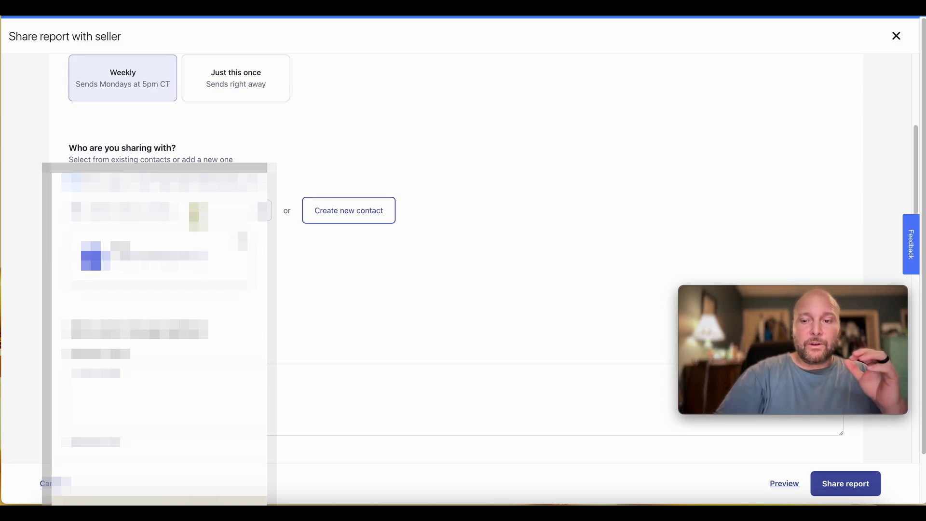
scroll(386, 311, "down", 4)
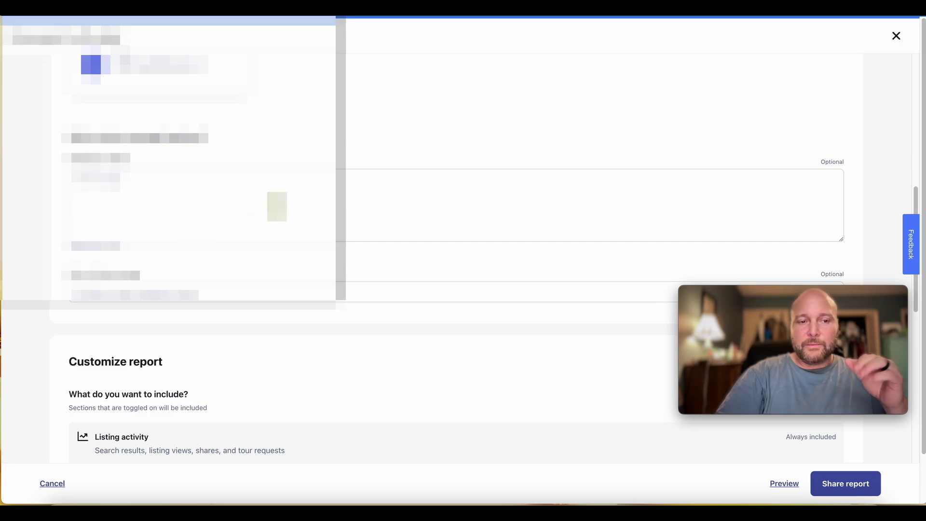
scroll(256, 207, "down", 3)
scroll(550, 164, "down", 4)
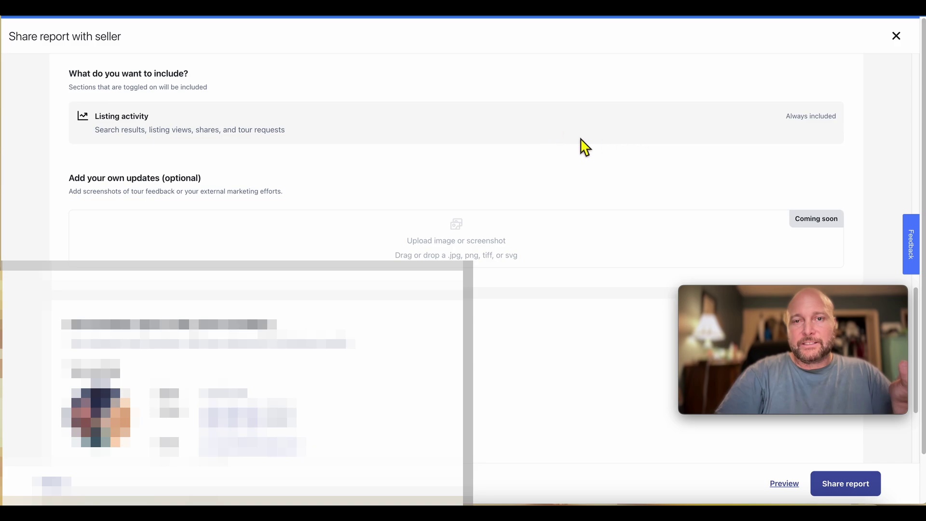
scroll(547, 217, "down", 3)
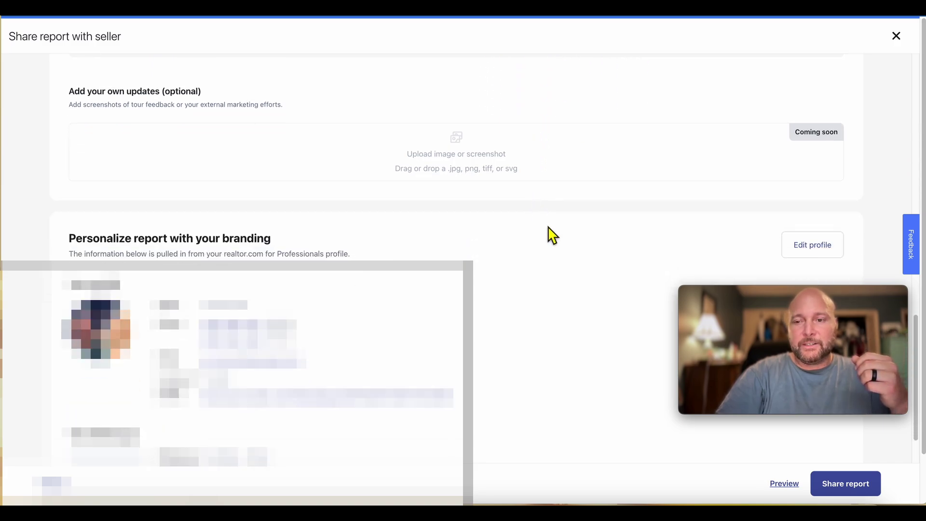
left_click(861, 495)
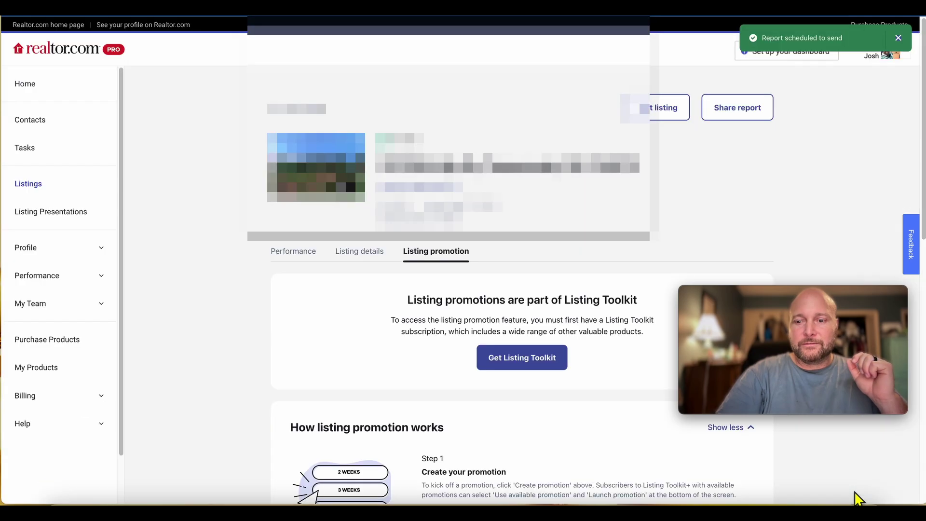
Return to the overview of all listings and look over their completeness and performance ratings.
scroll(631, 252, "down", 10)
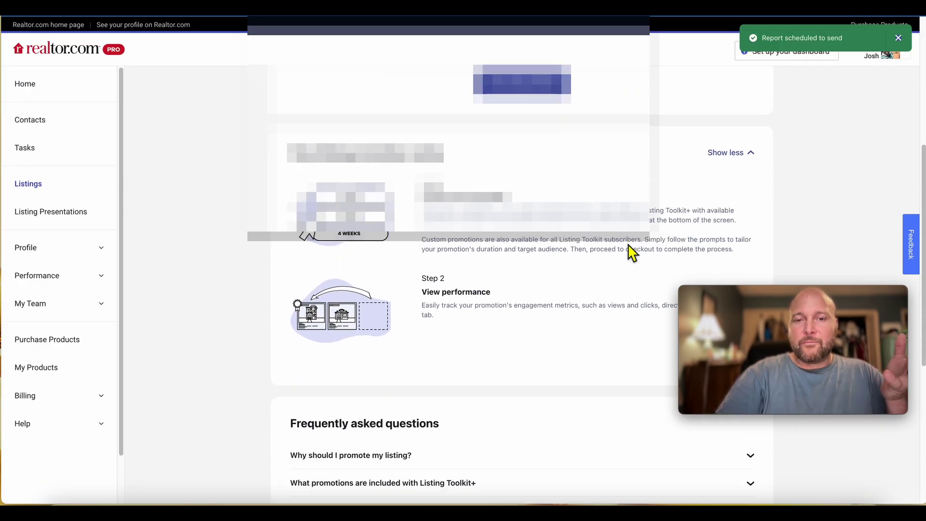
scroll(632, 252, "up", 10)
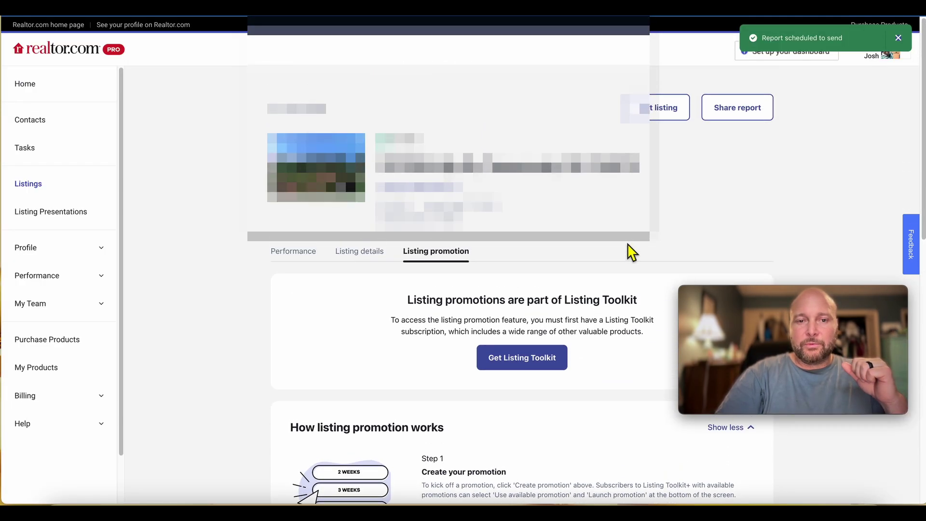
left_click(285, 112)
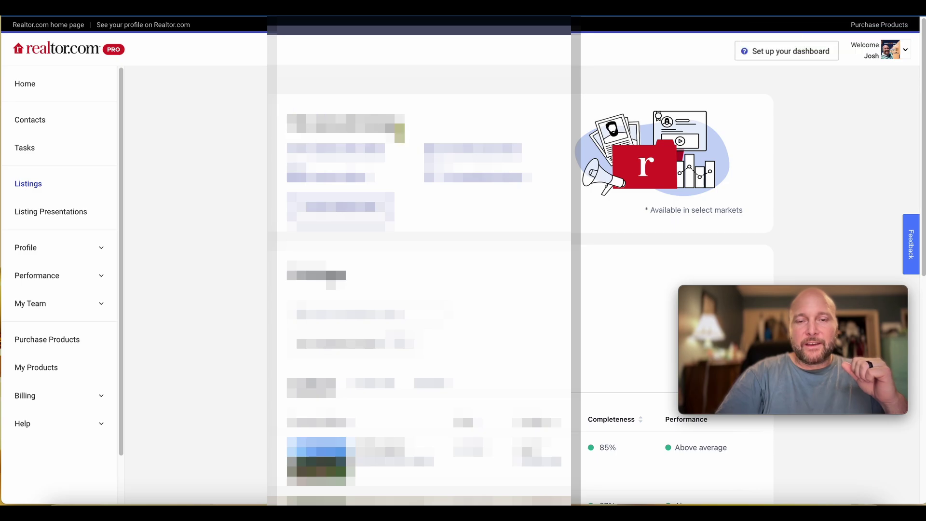
scroll(517, 129, "down", 8)
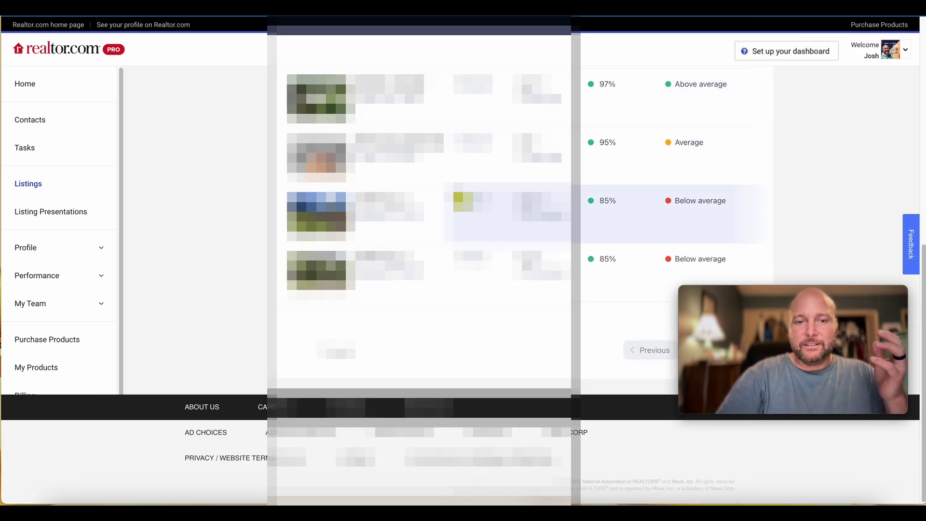
scroll(424, 197, "up", 3)
scroll(389, 195, "up", 2)
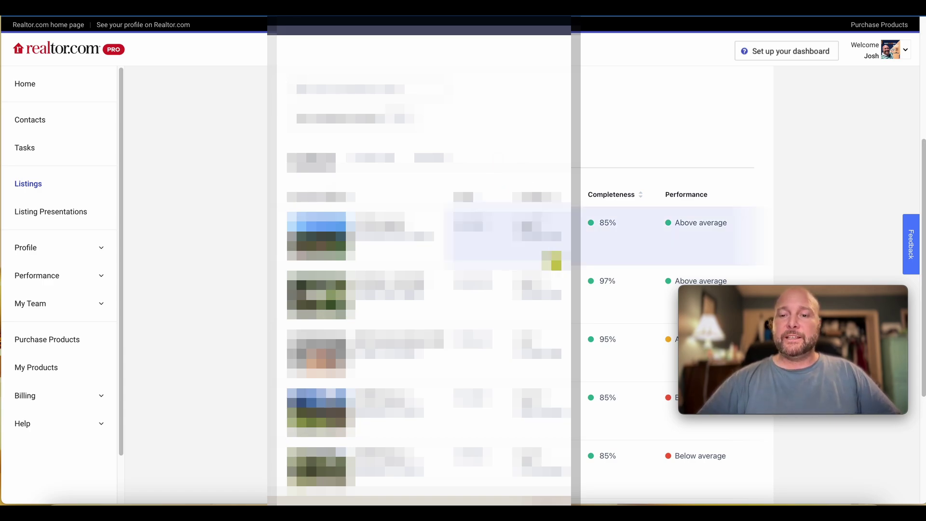
left_click_drag(682, 288, 16, 17)
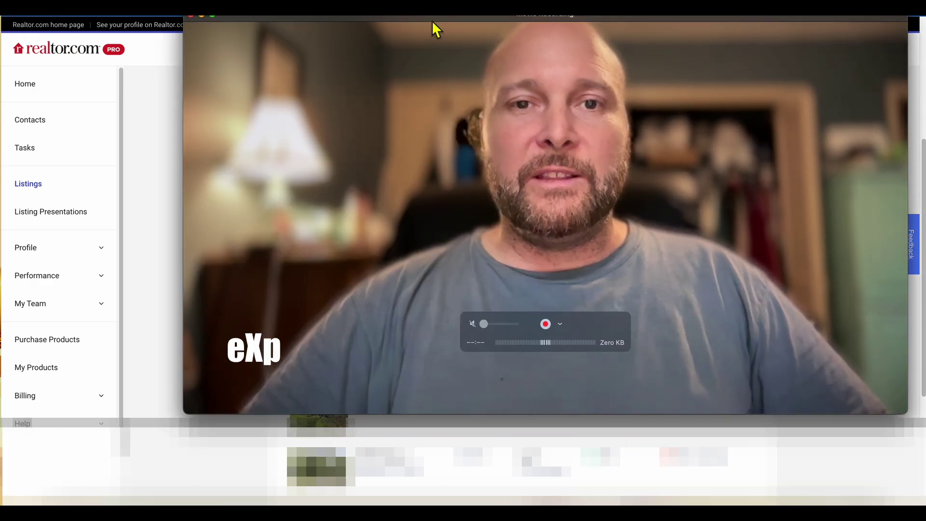